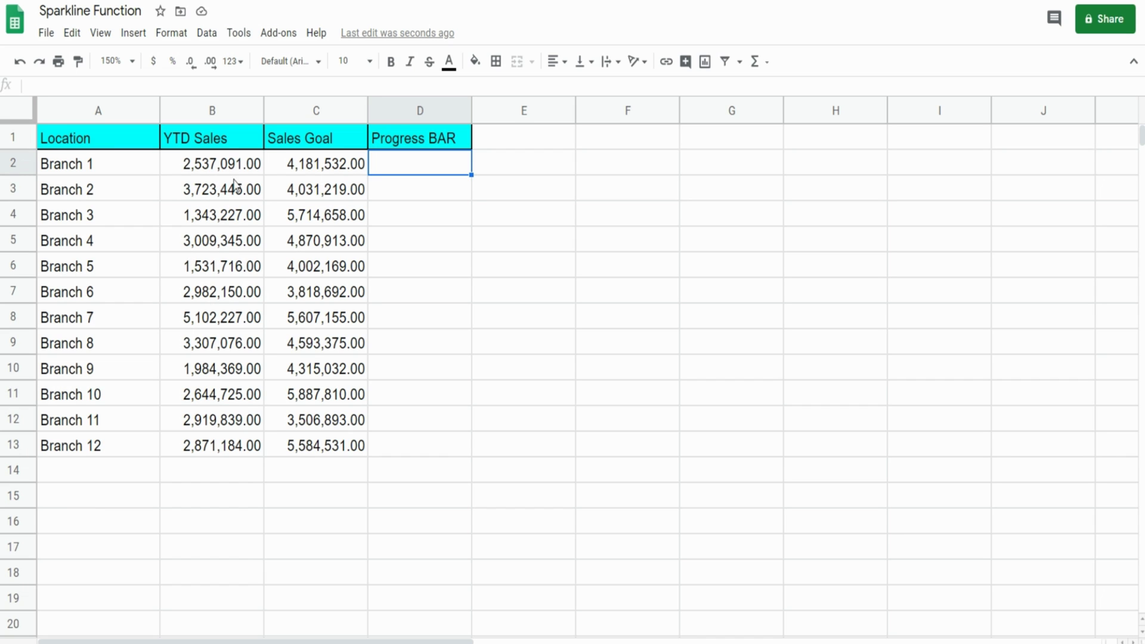
# Step: Begin a SPARKLINE formula in D2 with Branch 1's B2:C2 as its data range
pyautogui.click(336, 170)
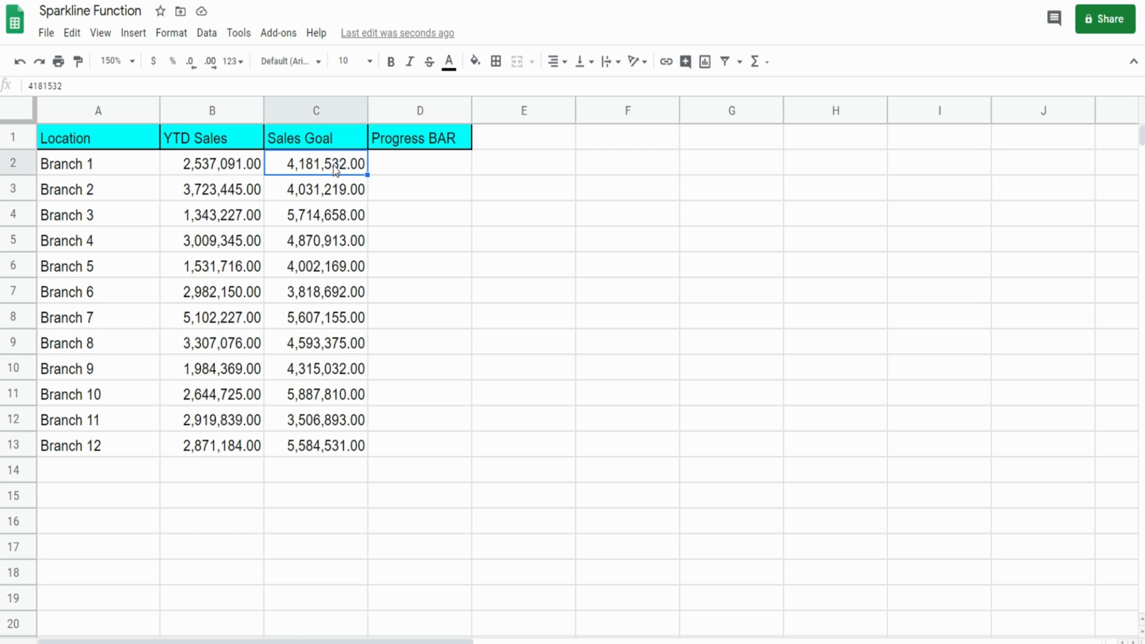
pyautogui.click(393, 172)
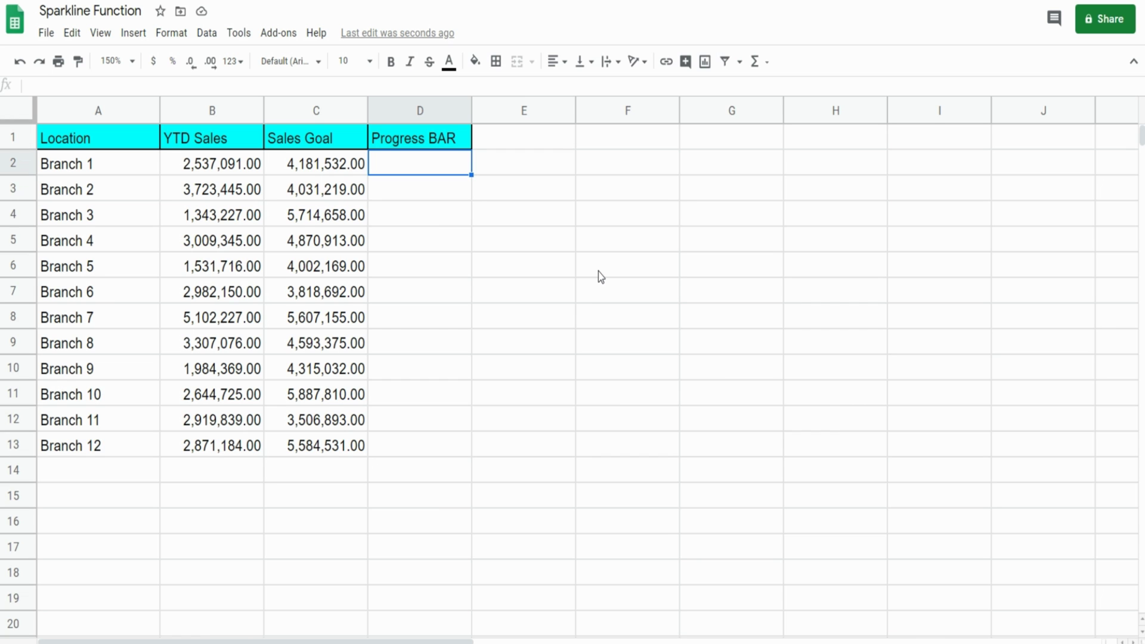
pyautogui.write('=spar')
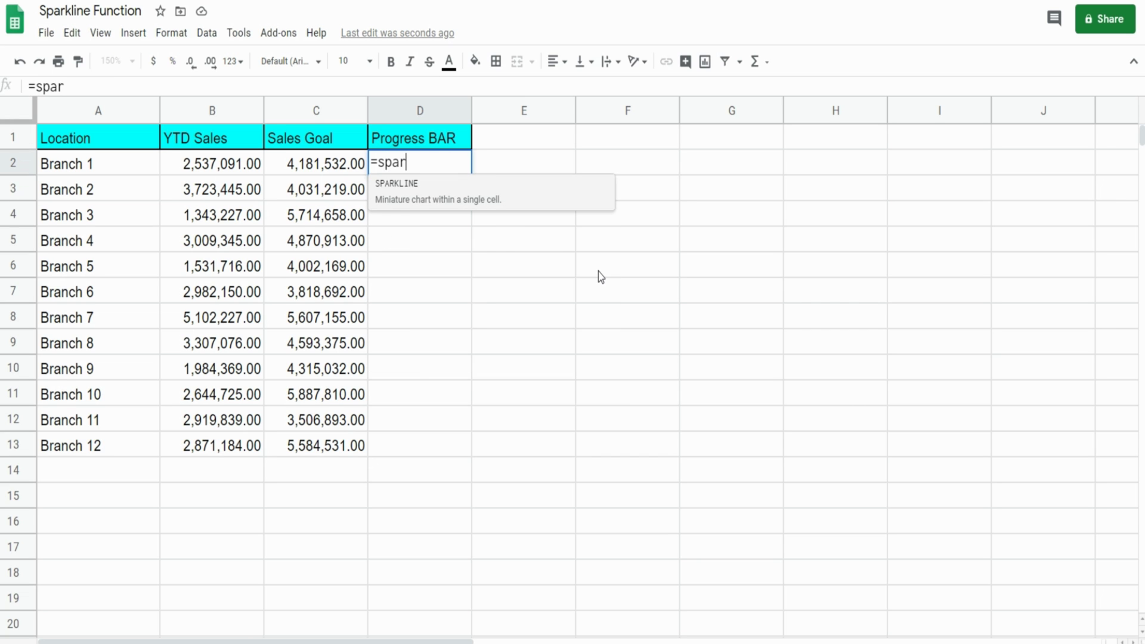
pyautogui.press('Tab')
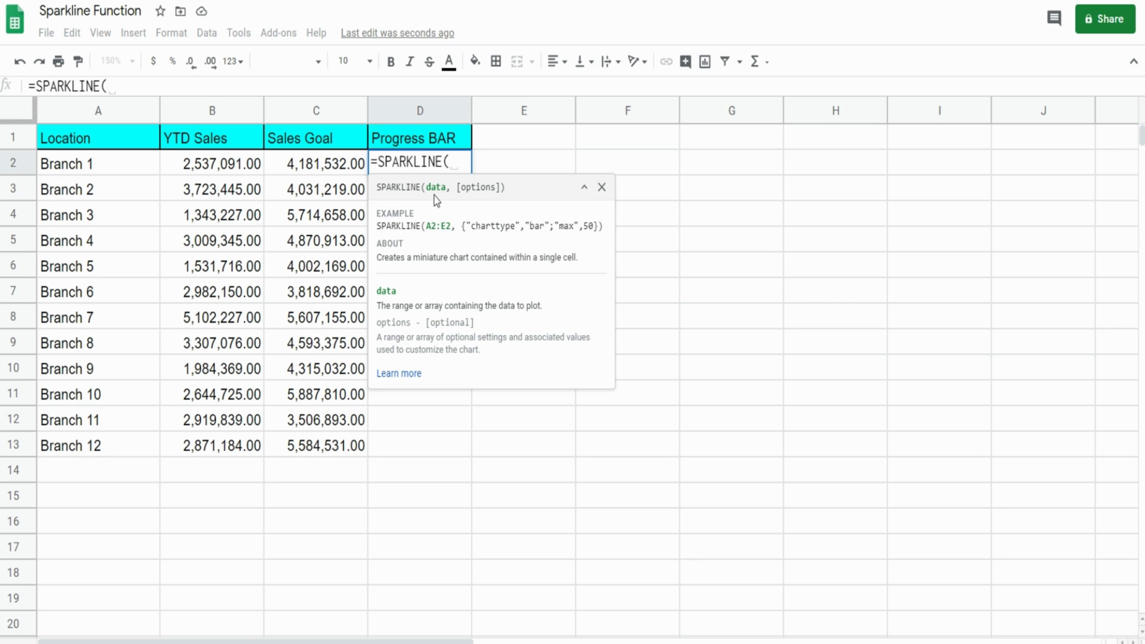
pyautogui.click(222, 166)
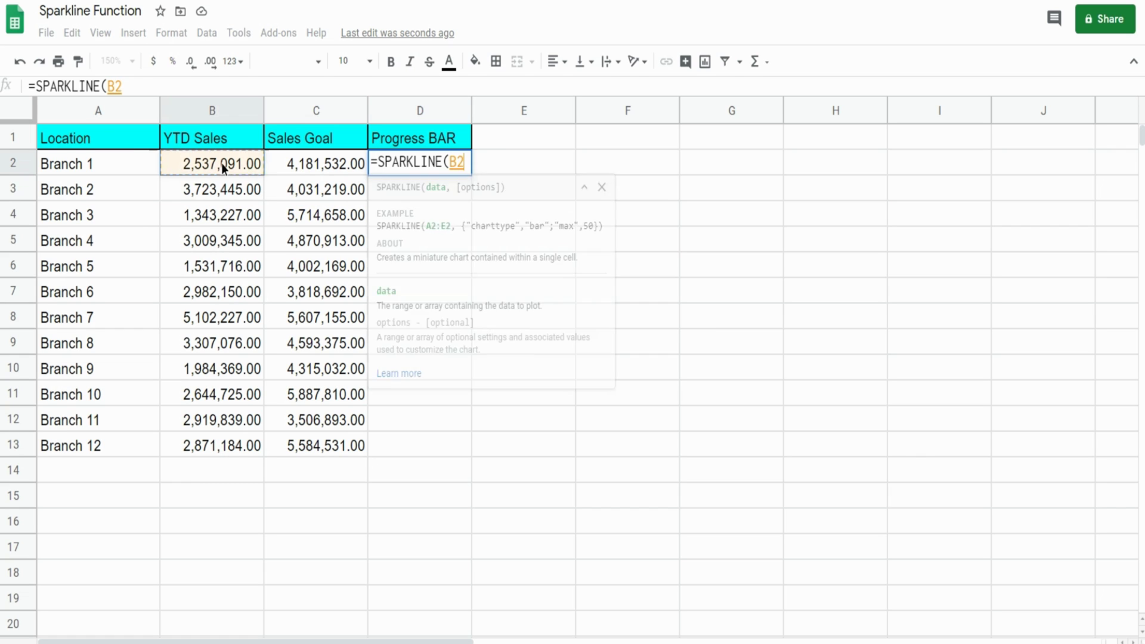
pyautogui.moveTo(220, 163); pyautogui.dragTo(287, 163)
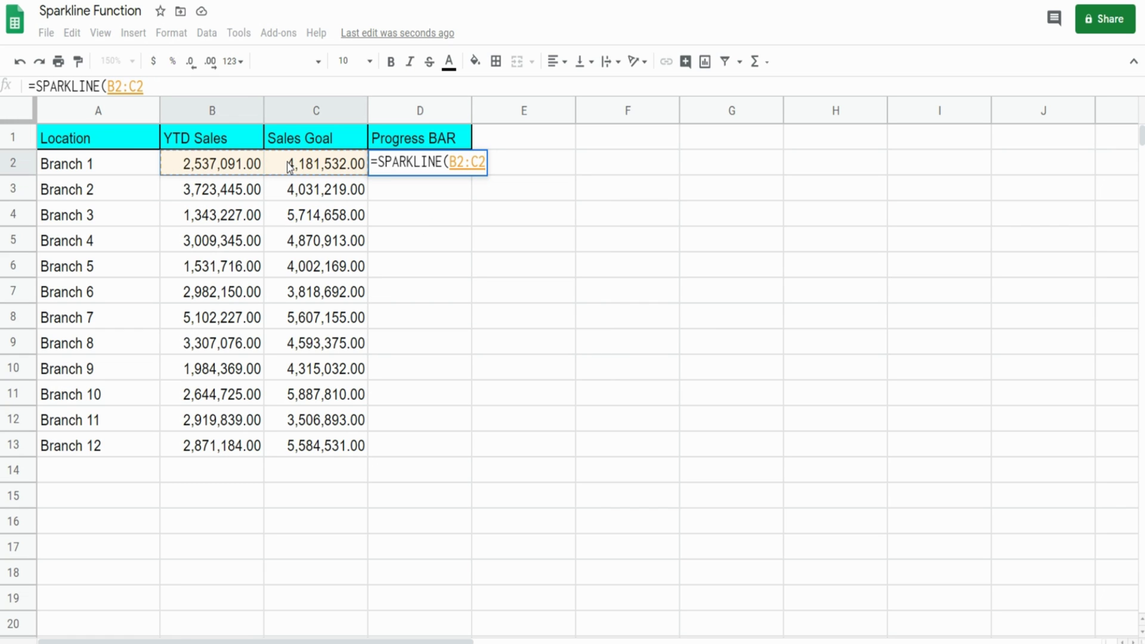
pyautogui.write(',')
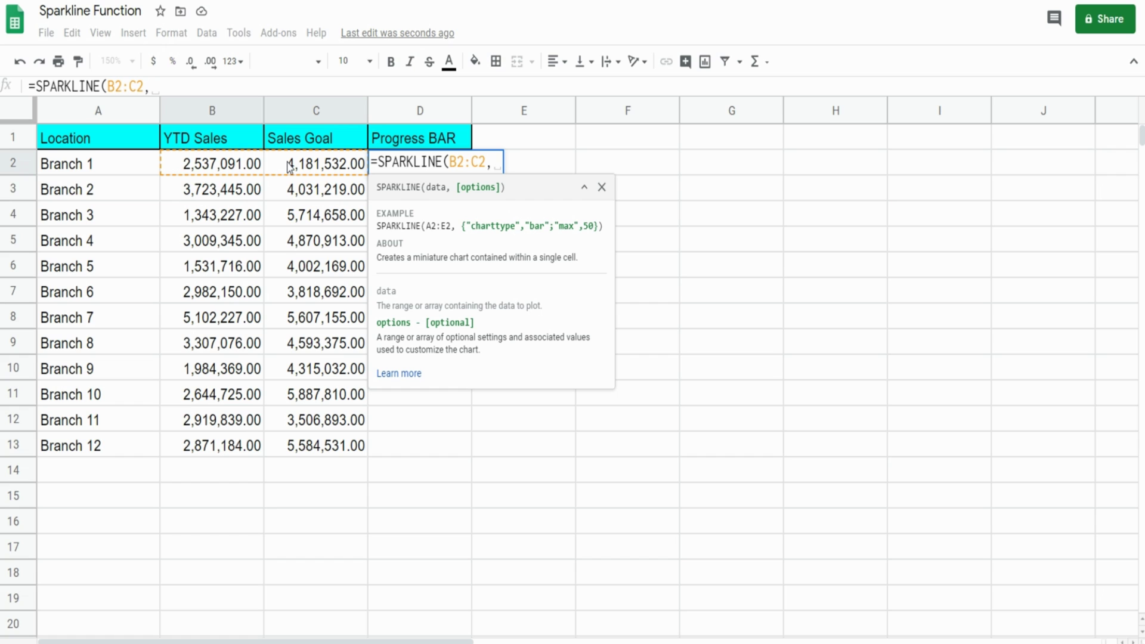
# Step: Finish D2 as =SPARKLINE(B2:C2,{"charttype","bar";"max",C2}) and commit it
pyautogui.write('{"')
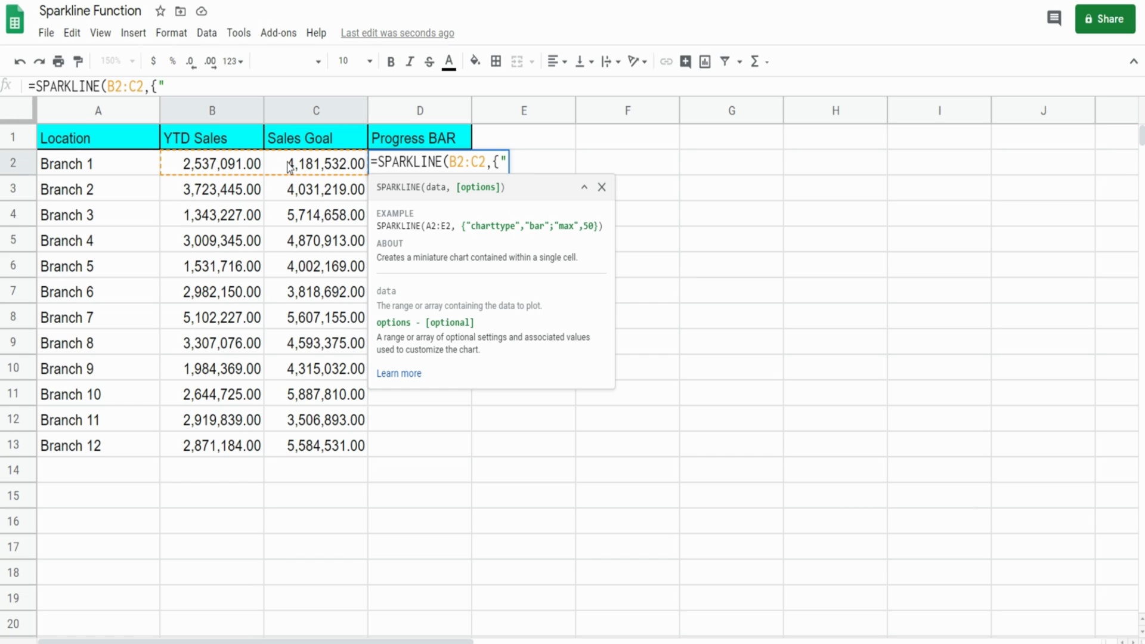
pyautogui.write('chartype')
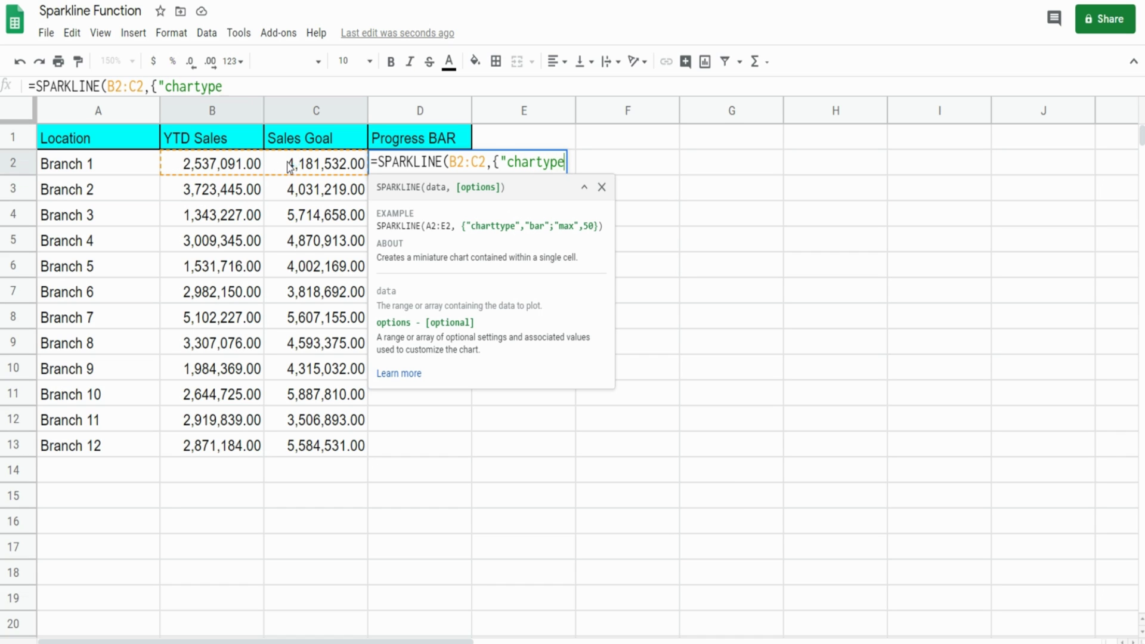
pyautogui.press('BackSpace')
pyautogui.press('BackSpace')
pyautogui.press('BackSpace')
pyautogui.write('type')
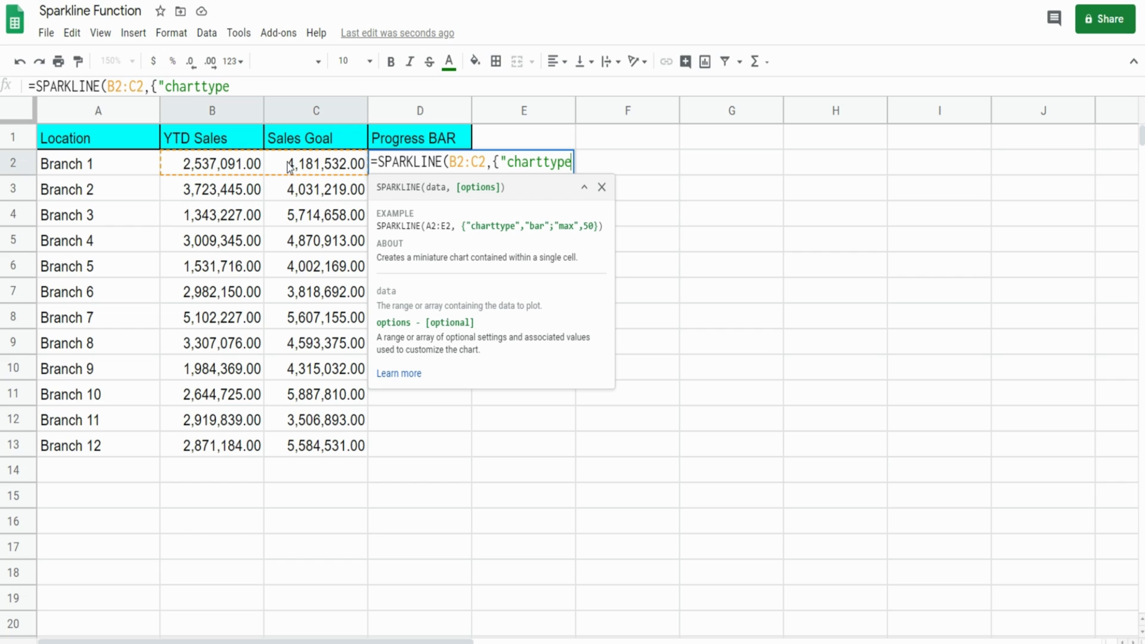
pyautogui.write('",')
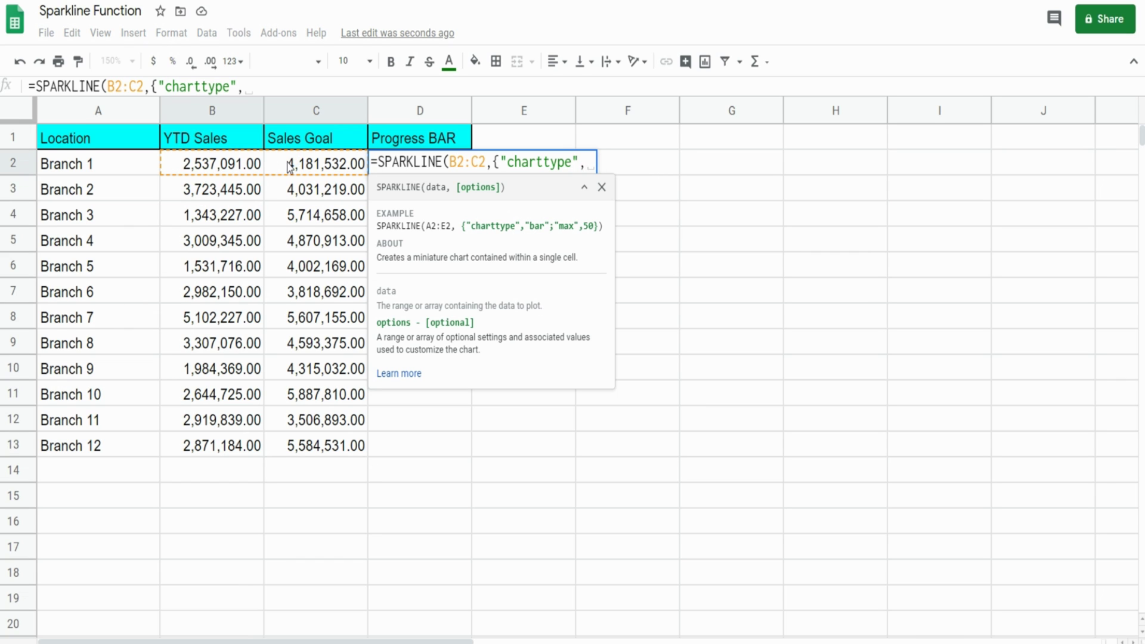
pyautogui.write('"')
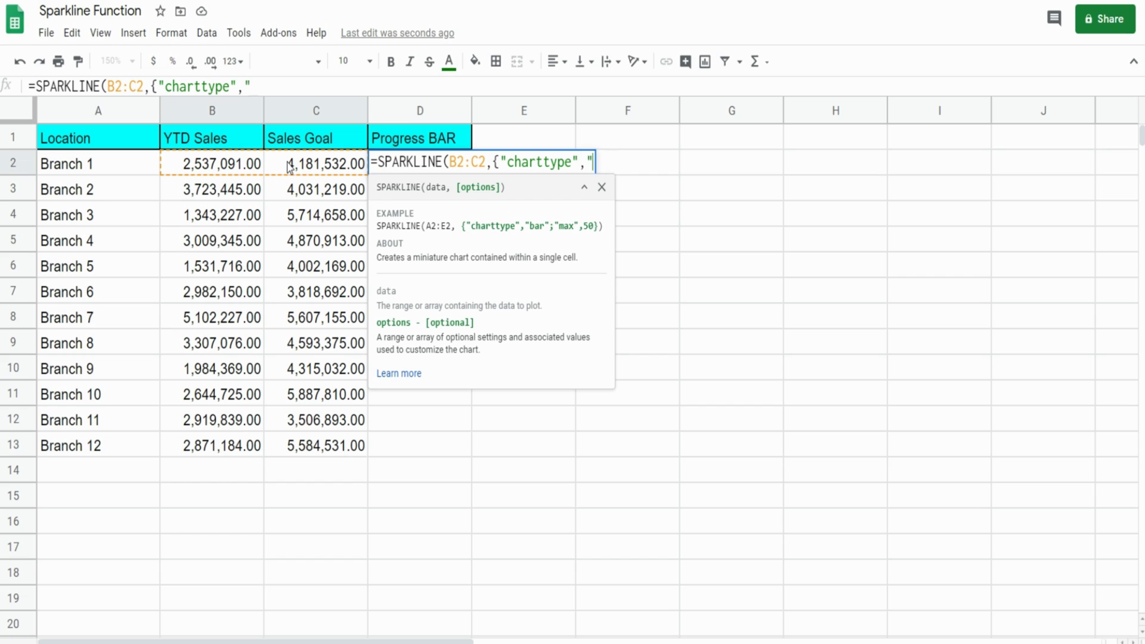
pyautogui.write('bar"')
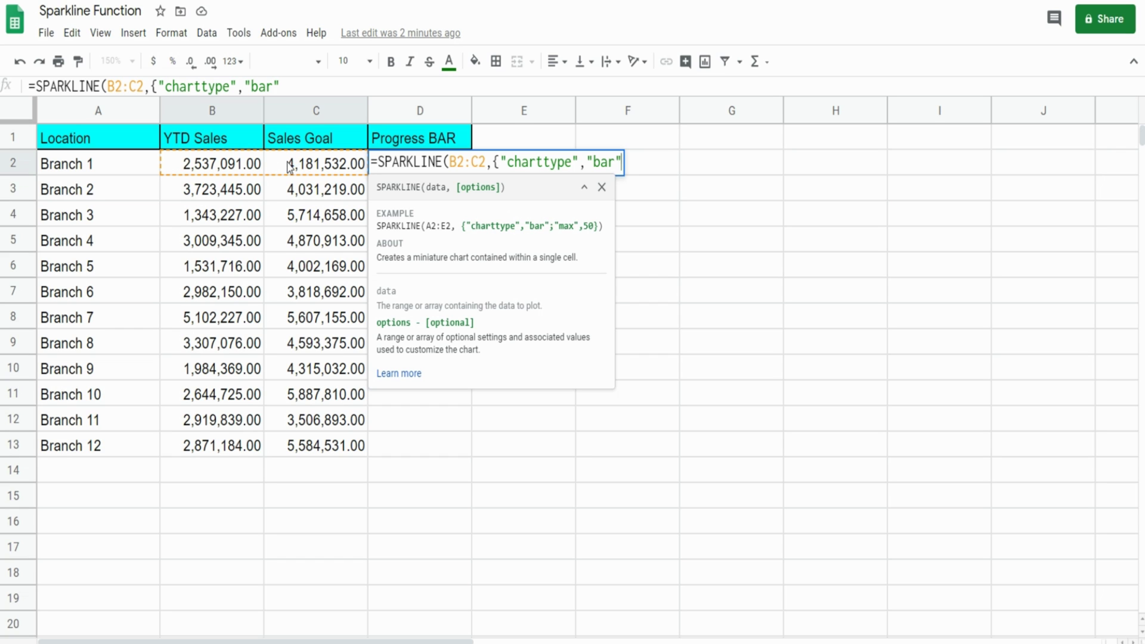
pyautogui.write(';')
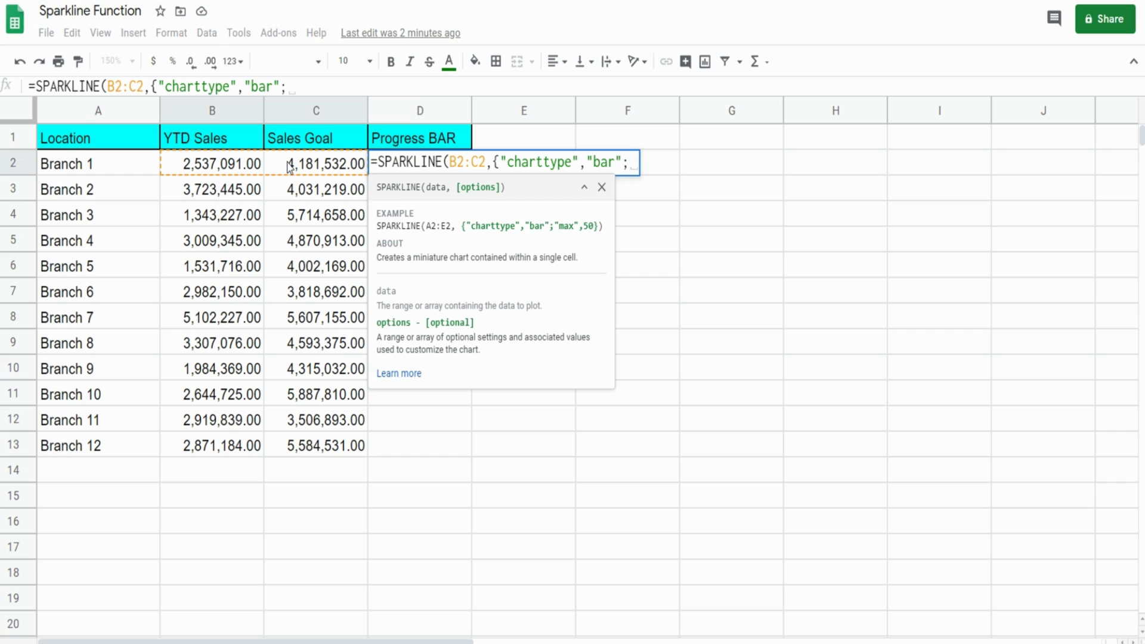
pyautogui.write('"')
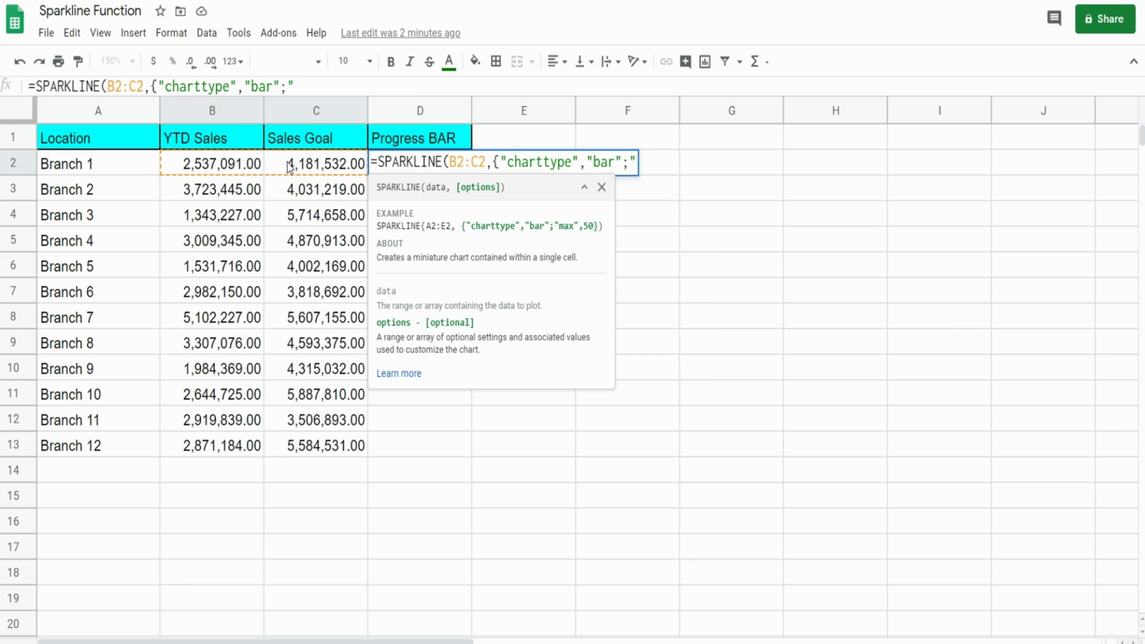
pyautogui.write('max')
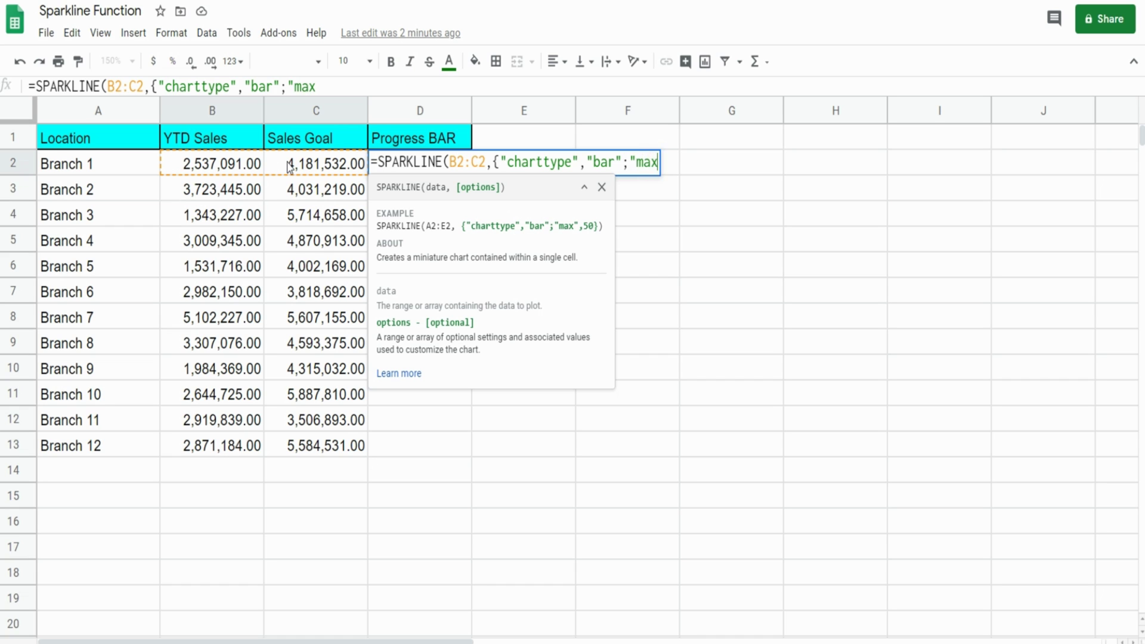
pyautogui.write('",')
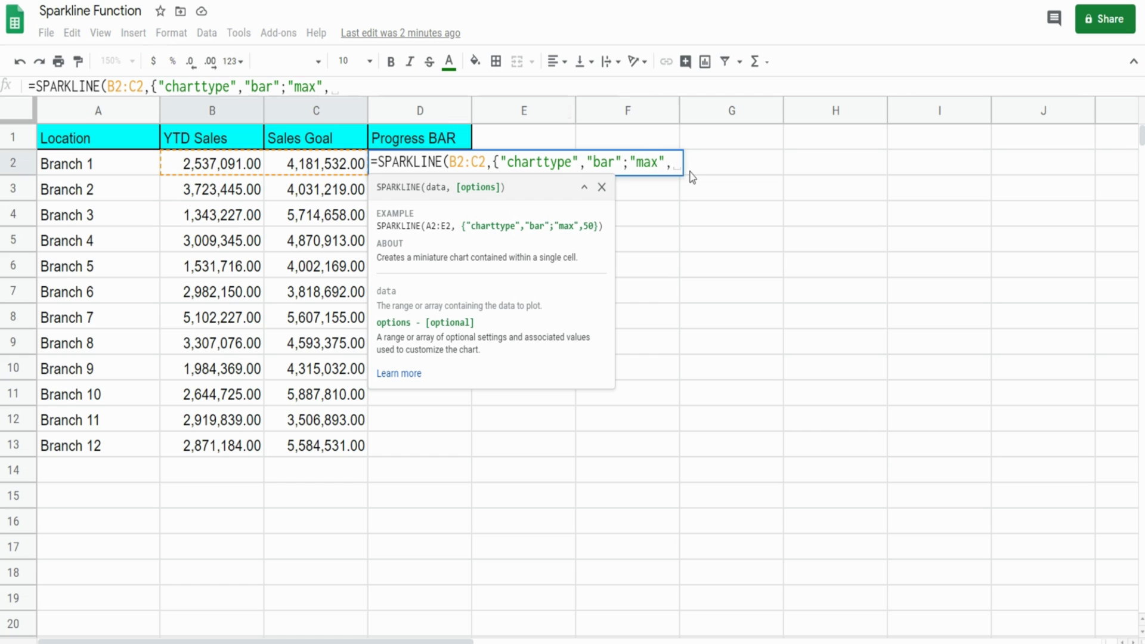
pyautogui.click(338, 166)
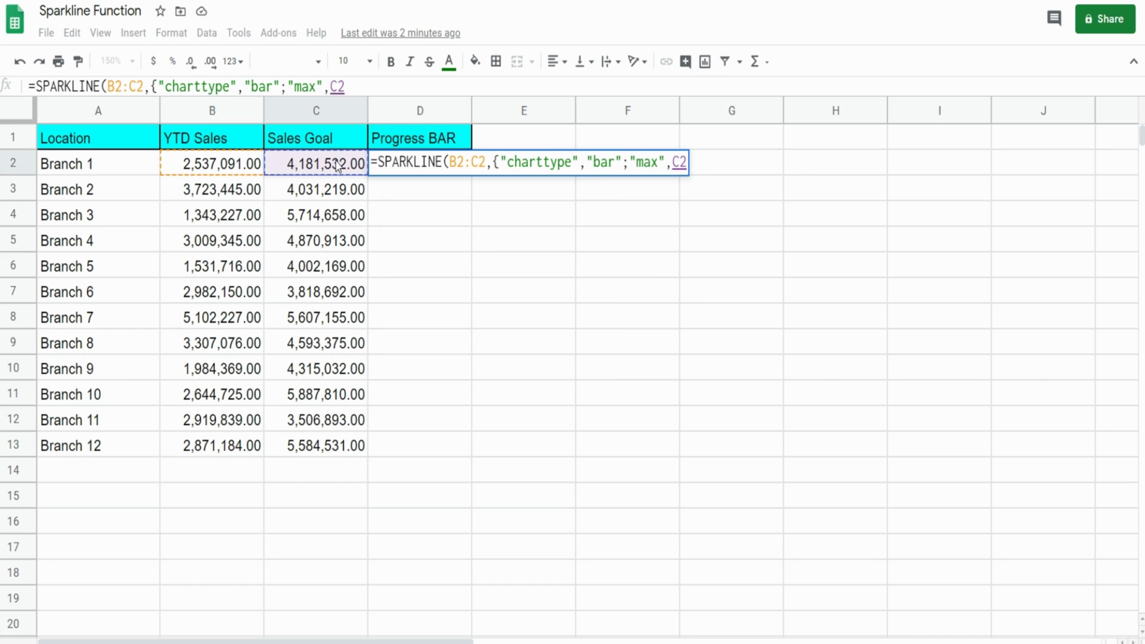
pyautogui.write('}')
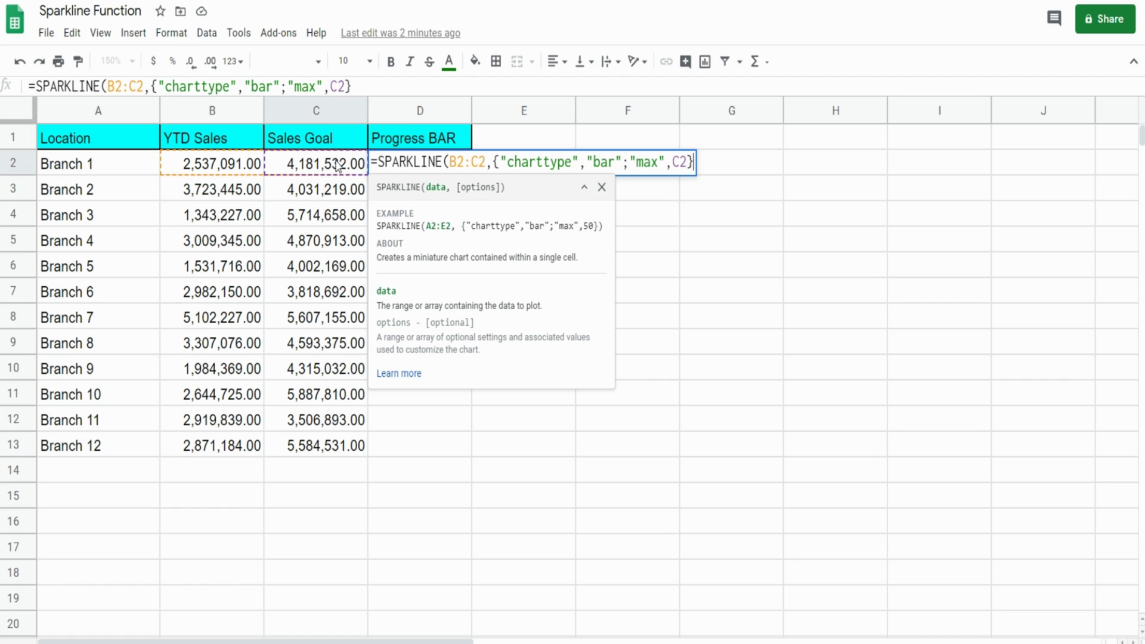
pyautogui.write(')')
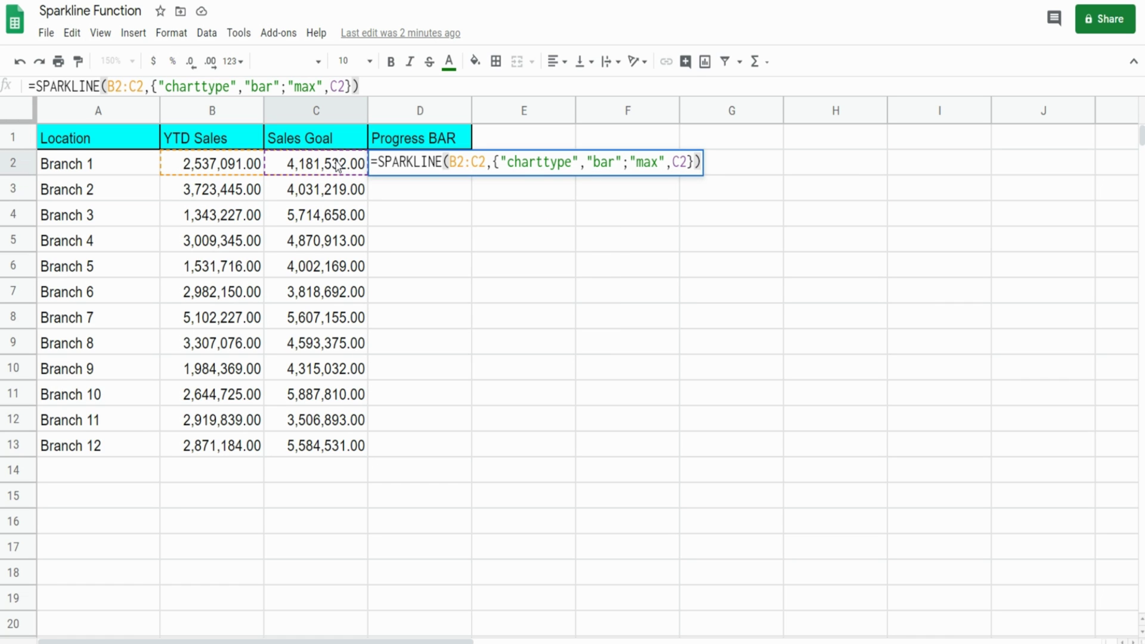
pyautogui.press('Return')
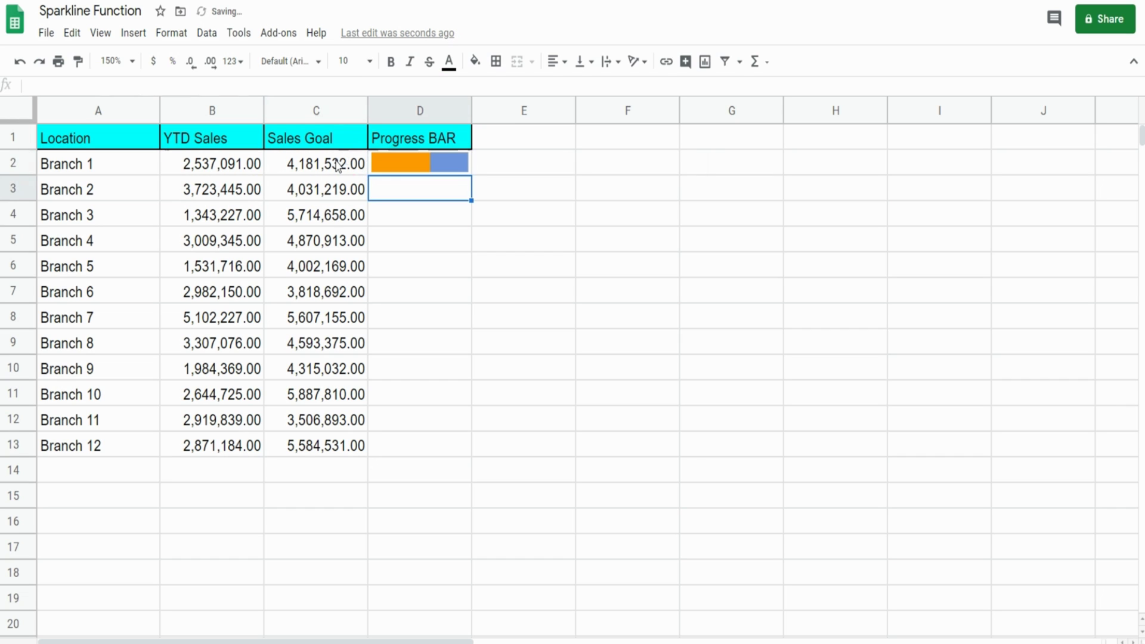
# Step: Return to cell D2 holding Branch 1's sparkline
pyautogui.press('Up')
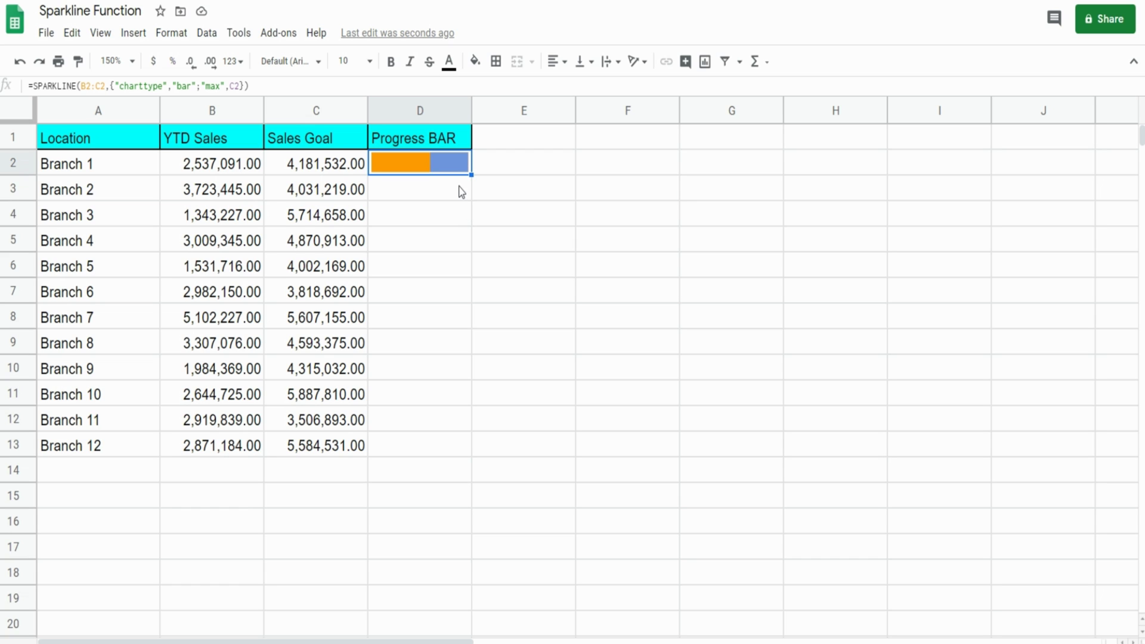
# Step: Add "color1","green" and "color2","blue" to D2's sparkline options after C2
pyautogui.press('F2')
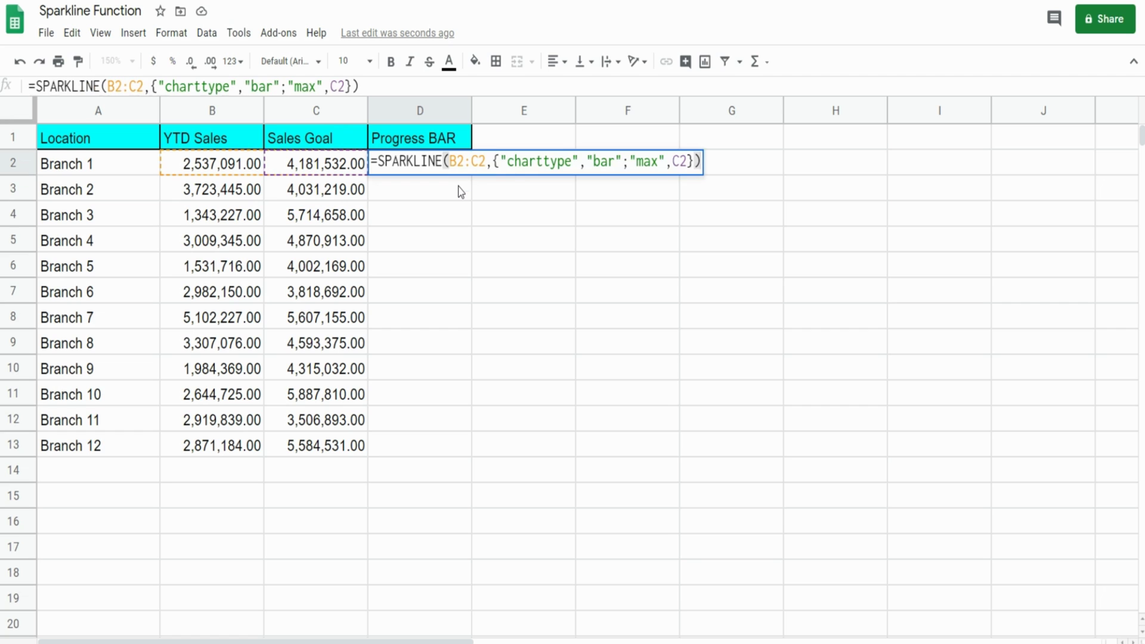
pyautogui.click(690, 159)
pyautogui.write('; ')
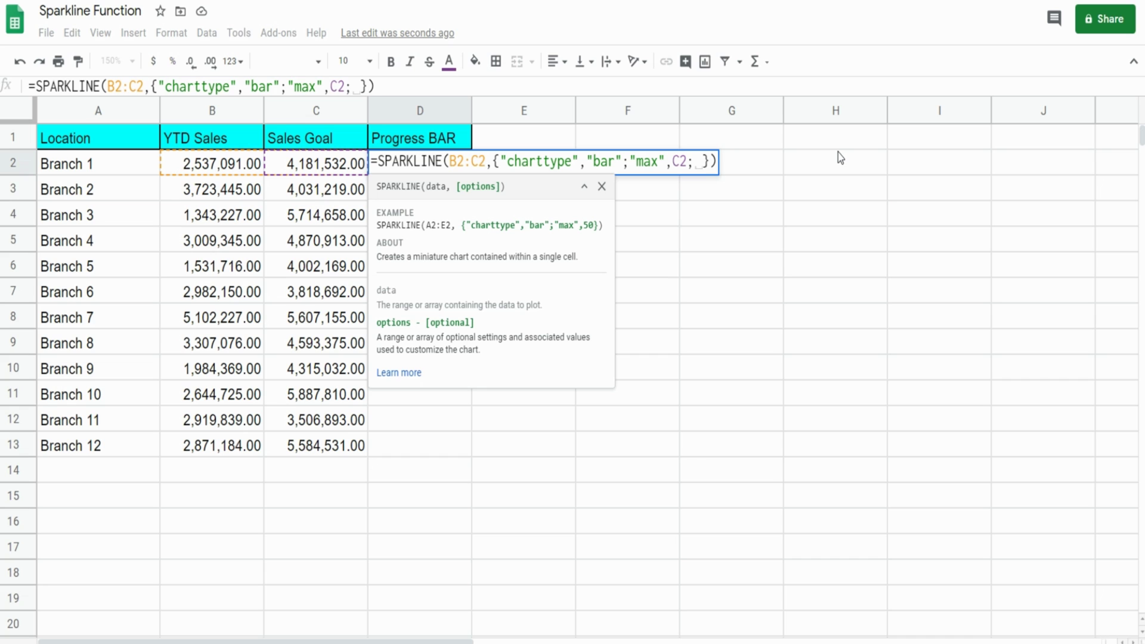
pyautogui.write('"color')
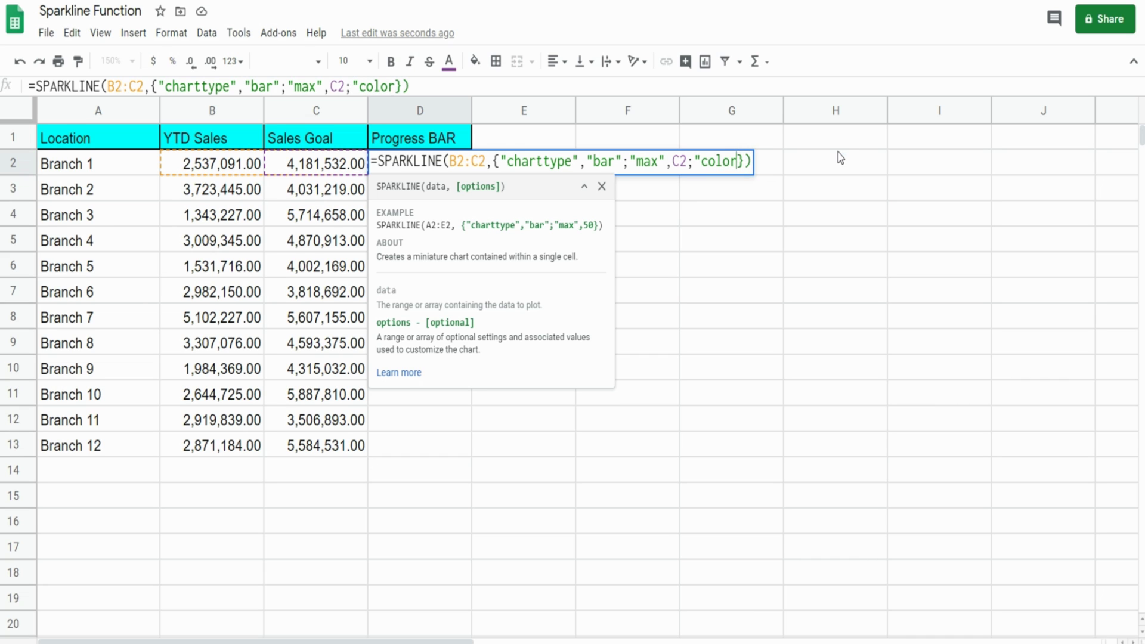
pyautogui.write('1",')
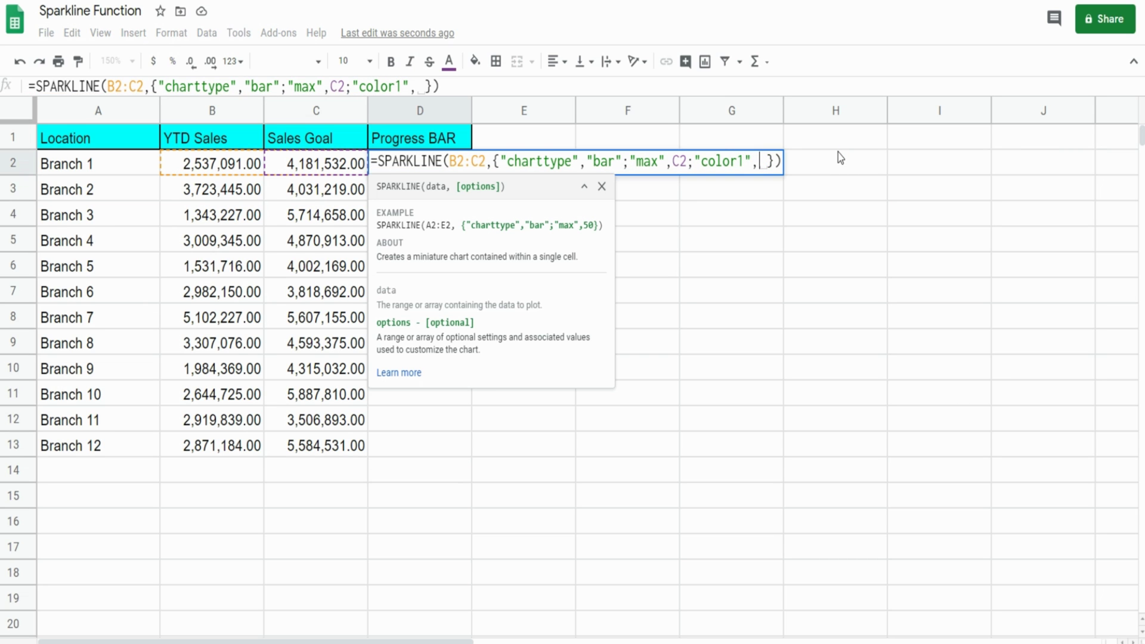
pyautogui.press('BackSpace')
pyautogui.write('"gree')
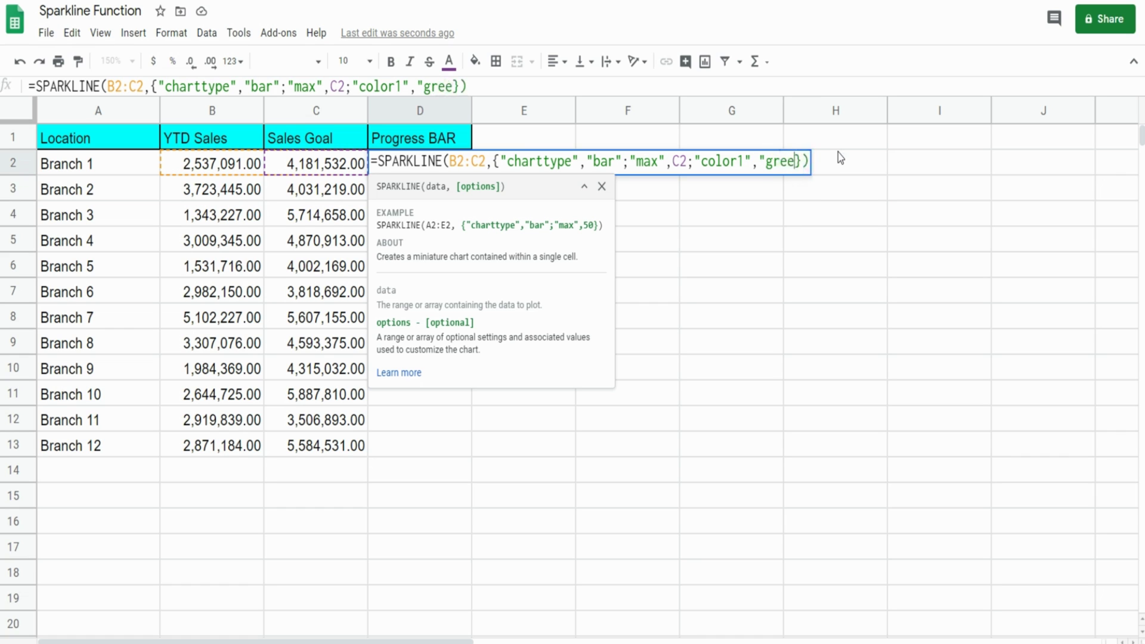
pyautogui.write('n"')
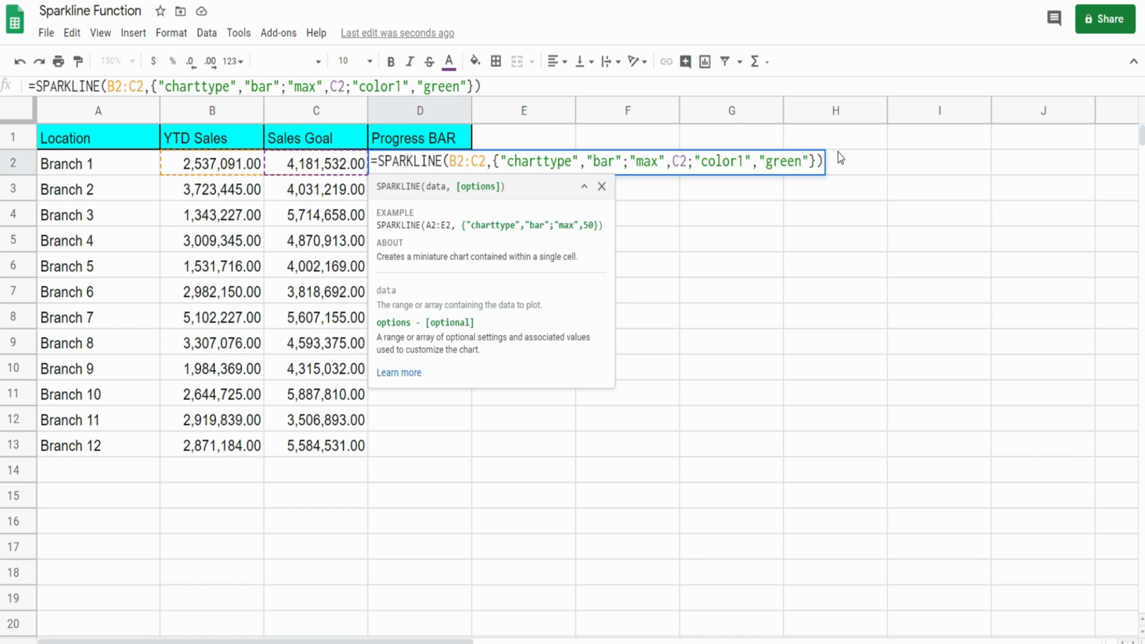
pyautogui.write(';')
pyautogui.press('BackSpace')
pyautogui.write('"coo')
pyautogui.press('BackSpace')
pyautogui.write('lor2')
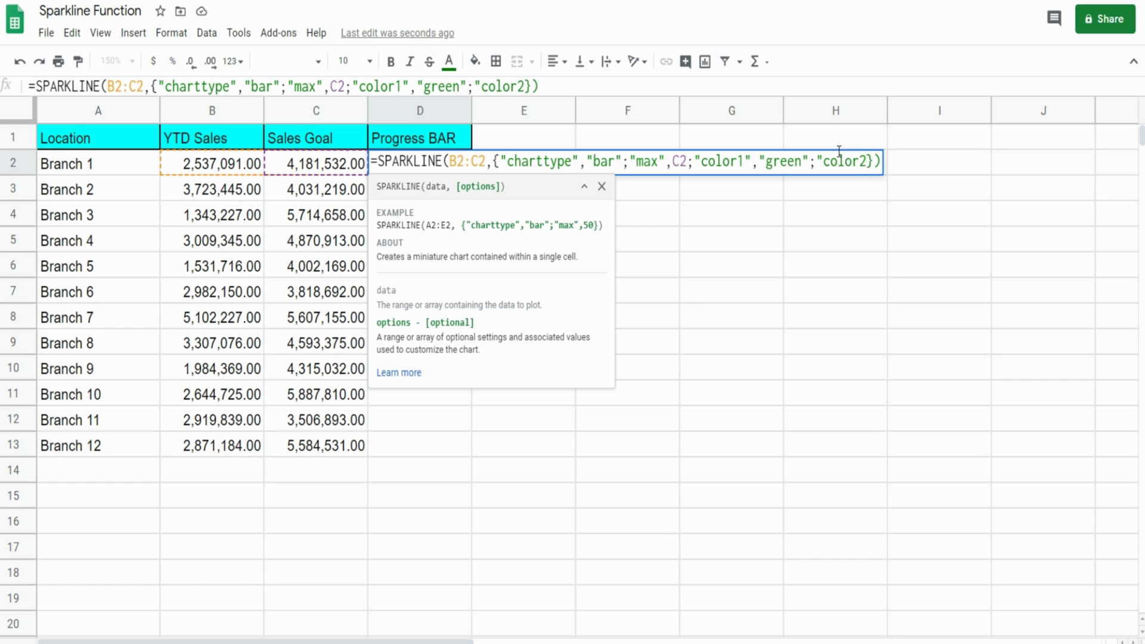
pyautogui.write('", ')
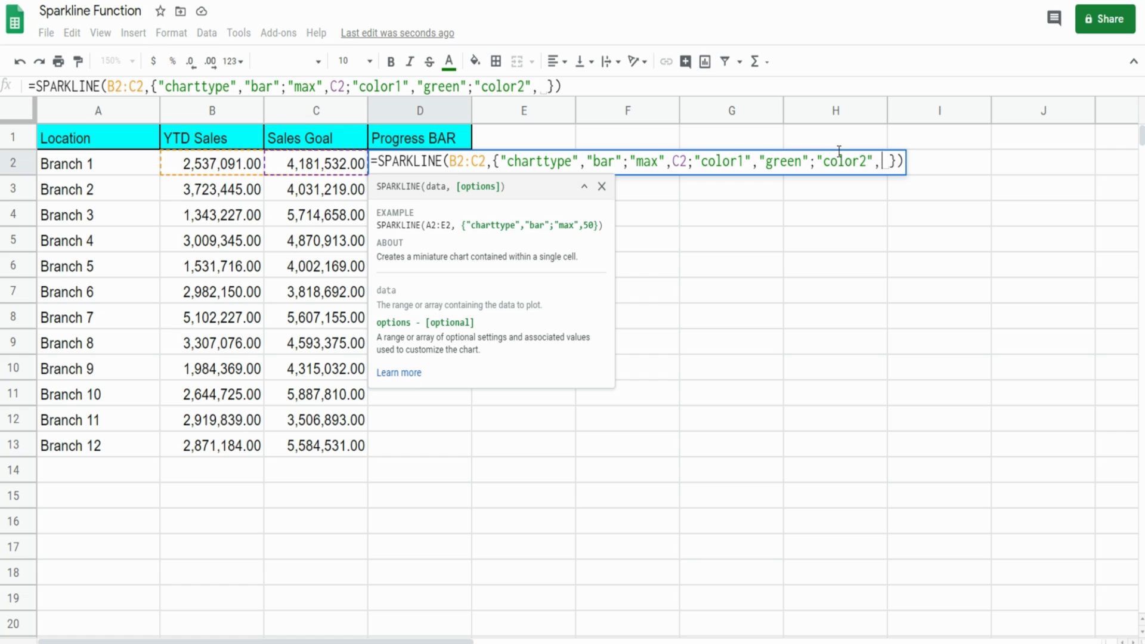
pyautogui.write('"b')
pyautogui.write('lue"')
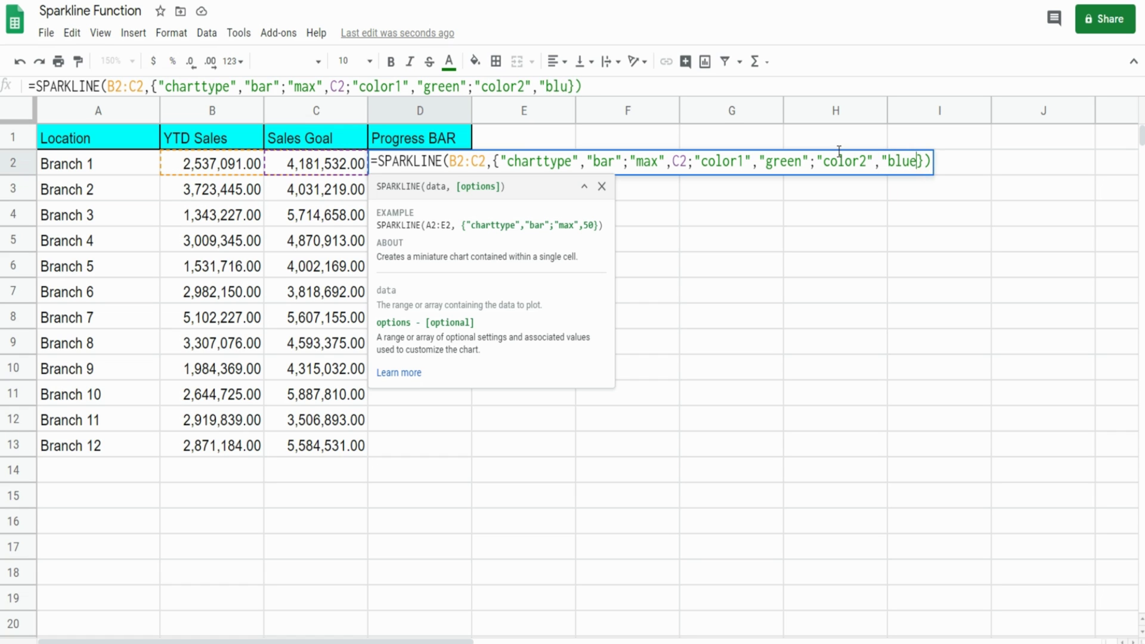
pyautogui.press('Return')
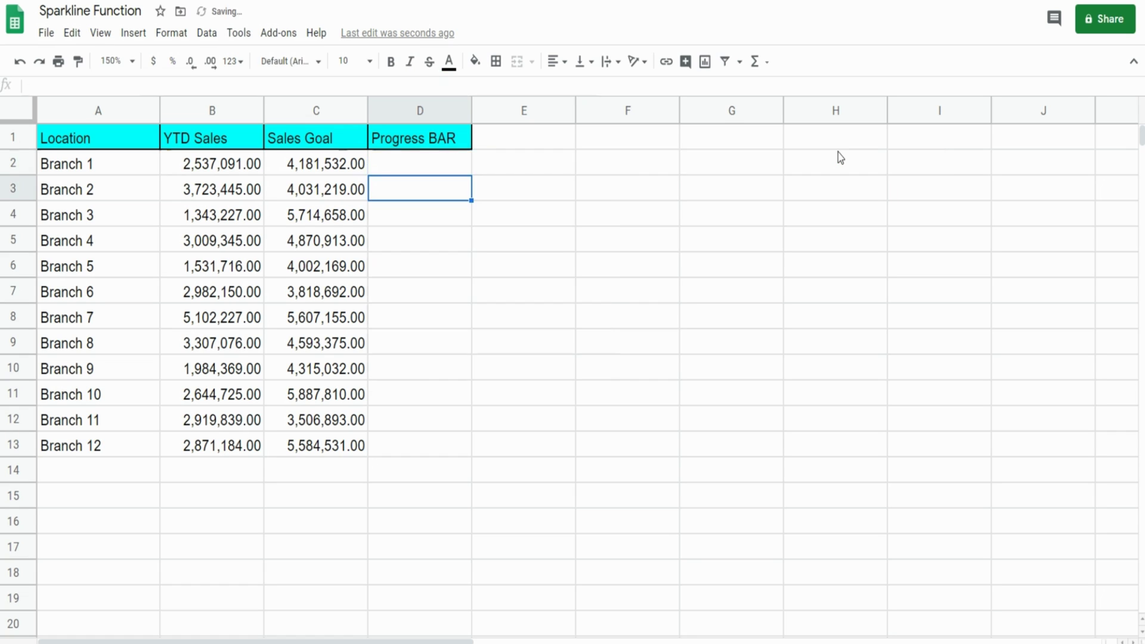
# Step: Copy D2's sparkline formula down through D13 using the fill handle
pyautogui.click(435, 168)
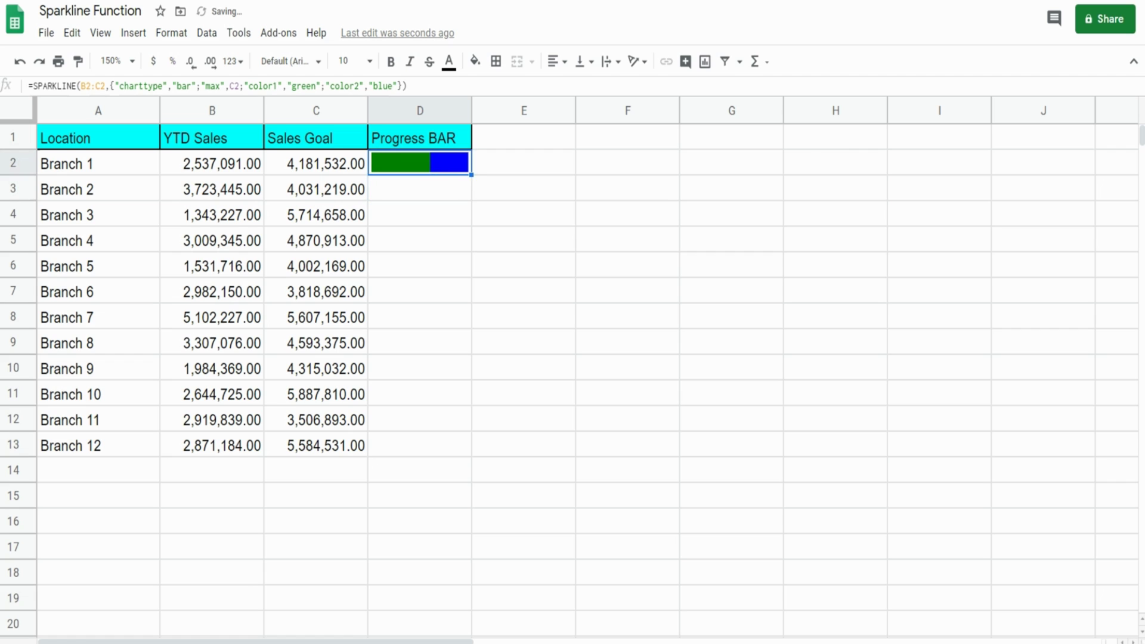
pyautogui.doubleClick(471, 177)
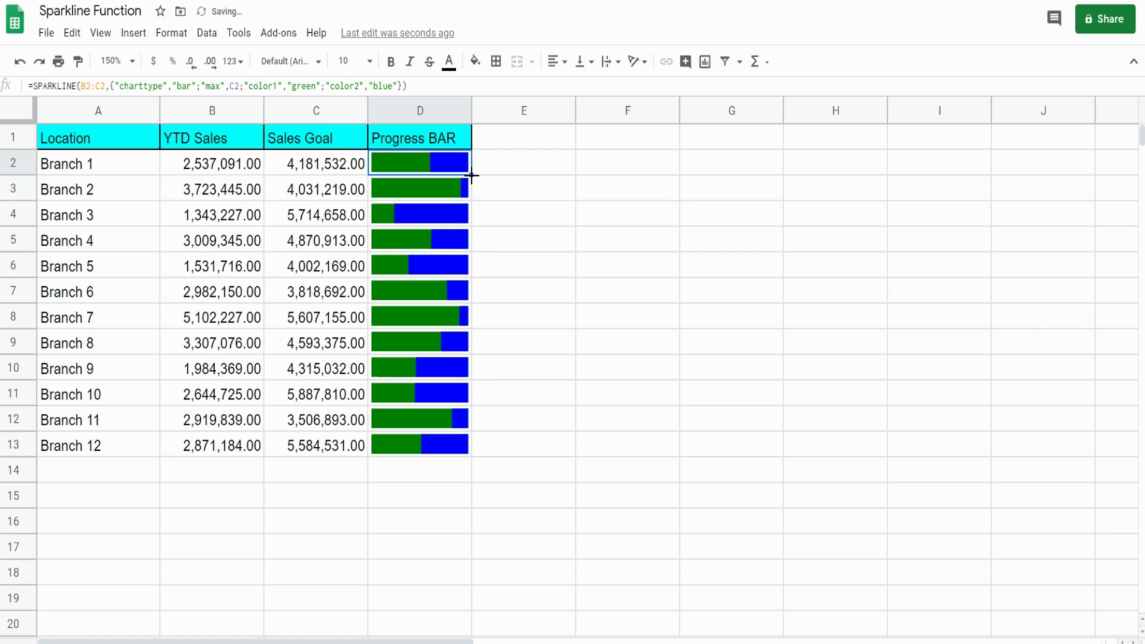
pyautogui.click(519, 237)
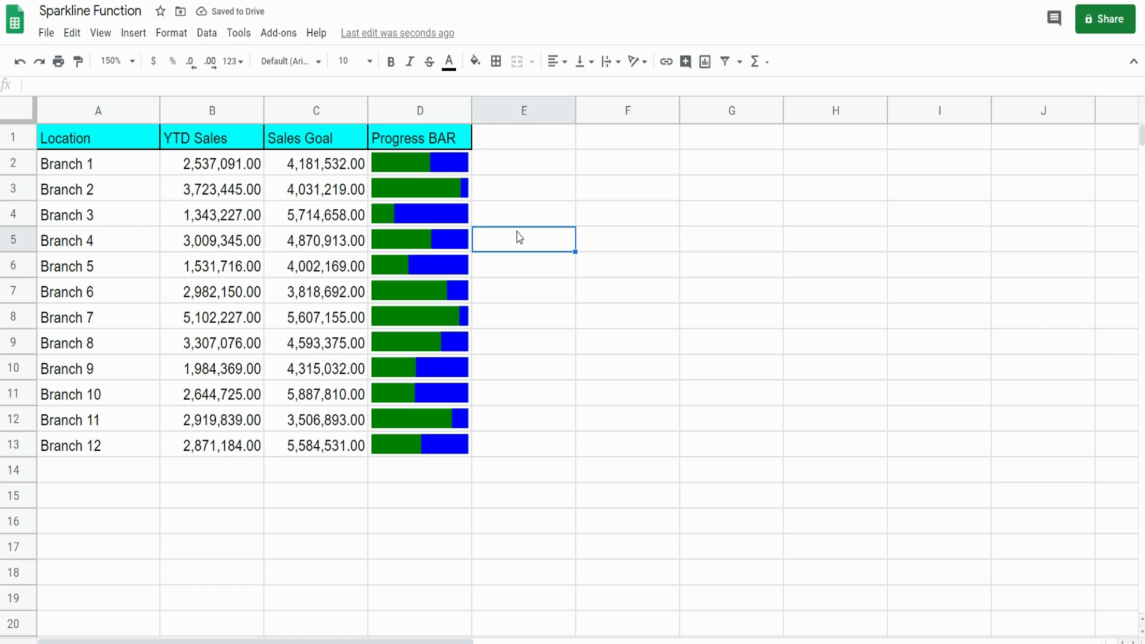